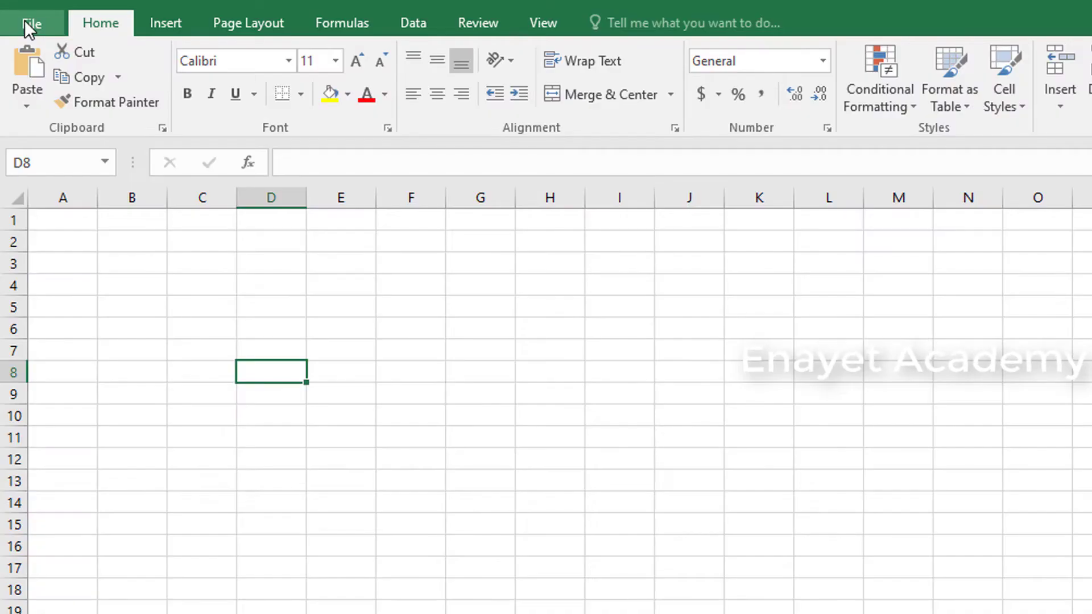
Create a new workbook from the Blank workbook template on the File > New page
left_click(25, 20)
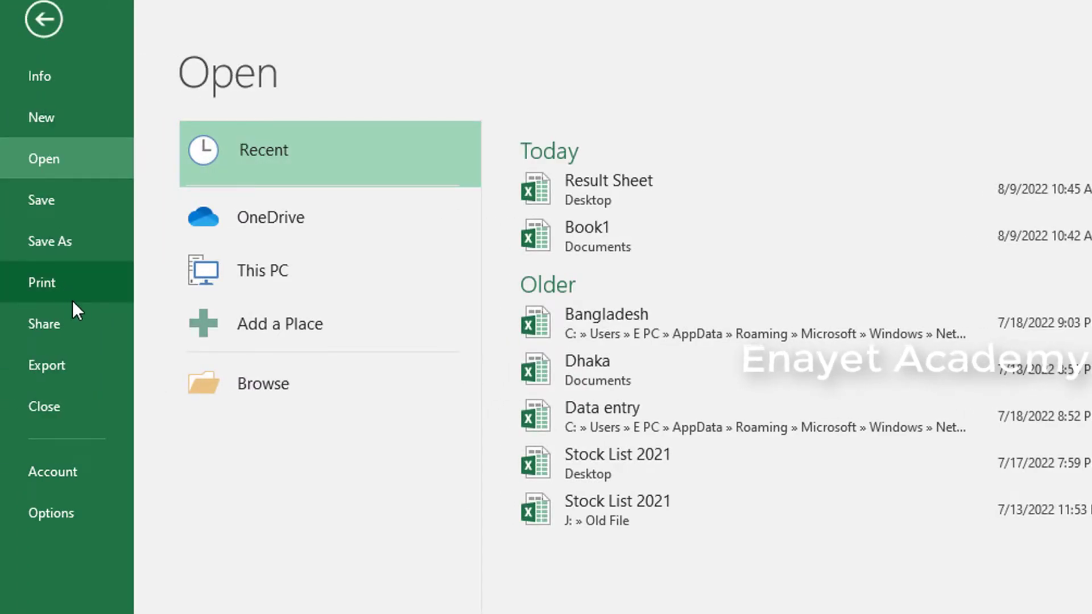
left_click(46, 117)
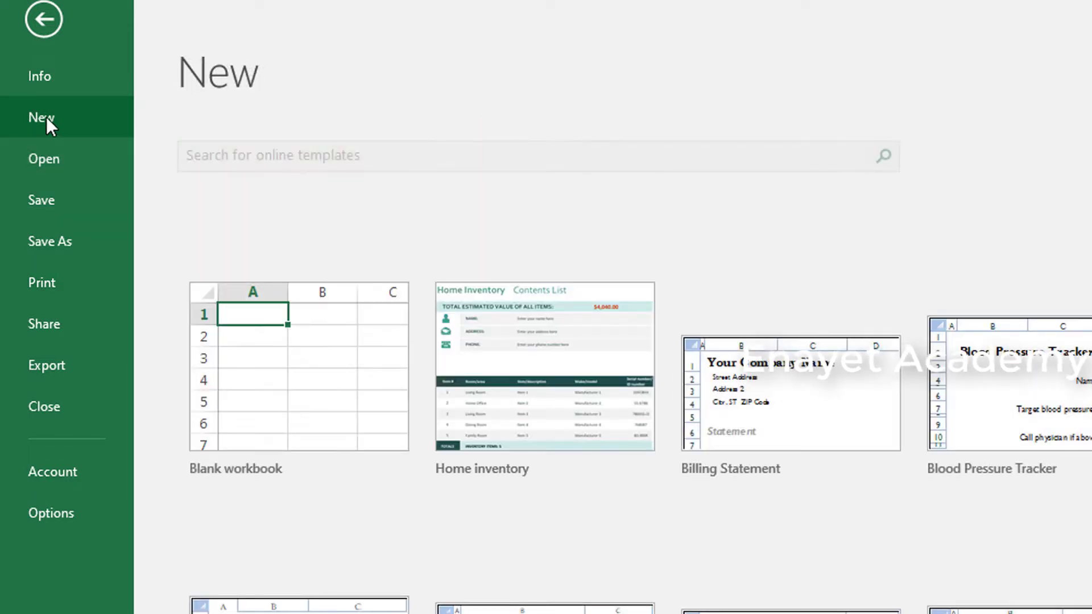
left_click(292, 418)
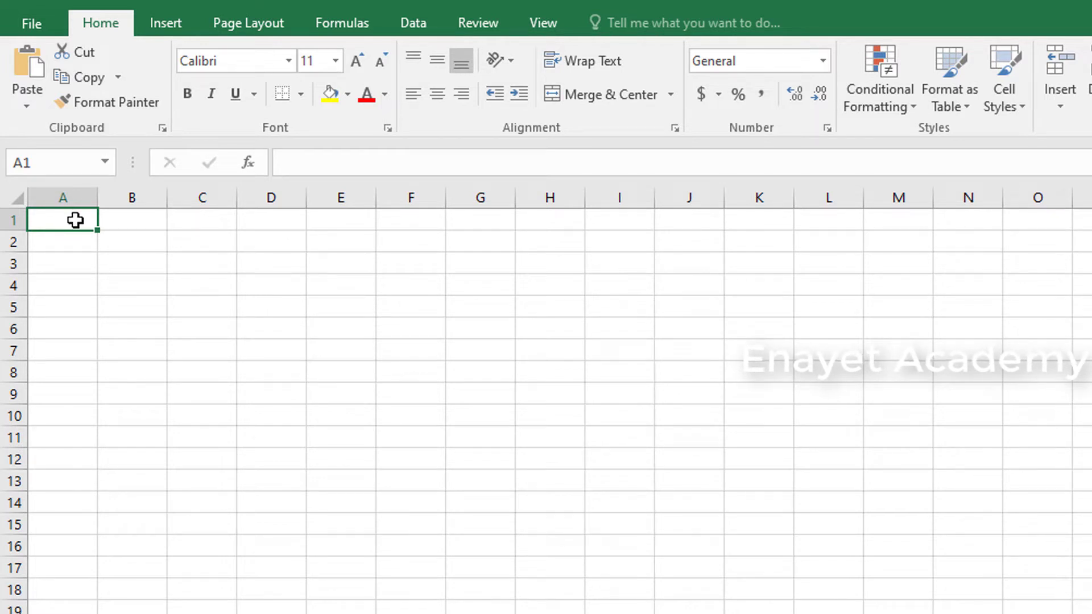
Enter the headings Name, Roll and Class in A1:C1, then start another blank workbook with Ctrl+N
type("Name")
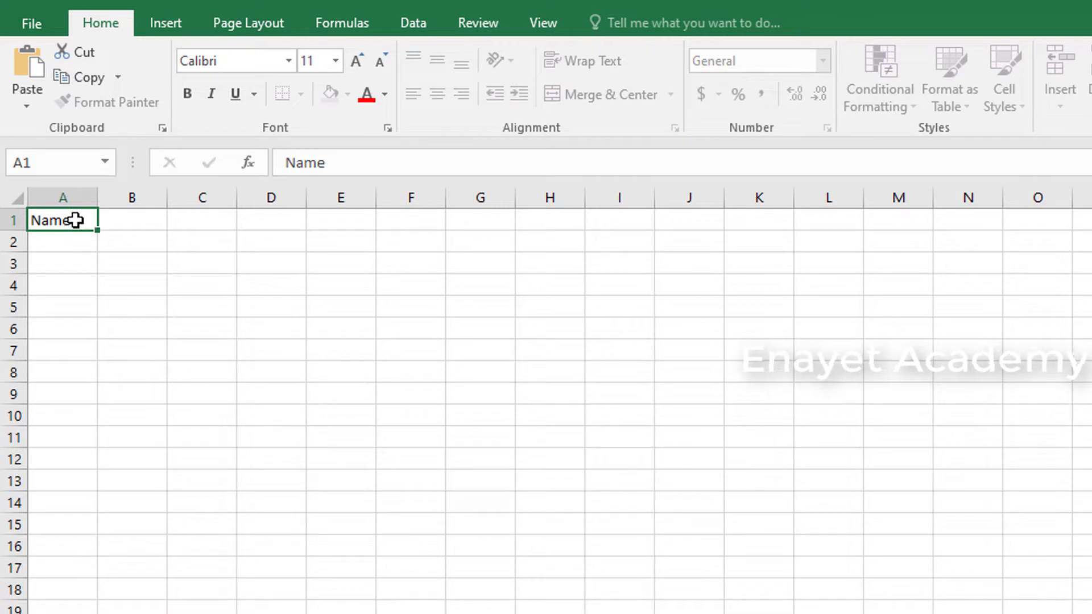
key("Tab")
type("Roll")
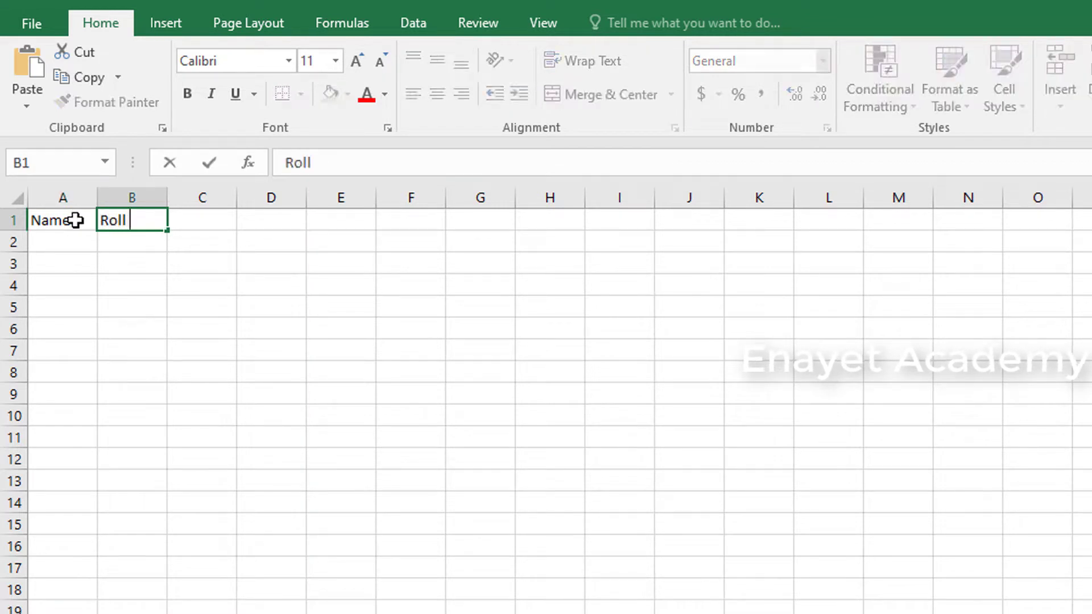
key("Tab")
type("Cla")
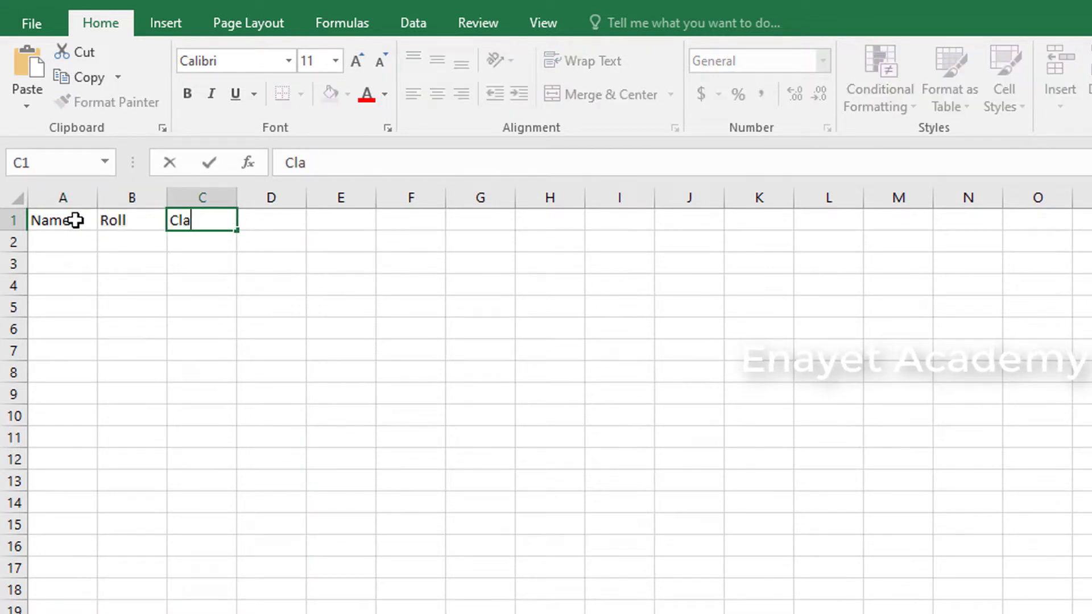
type("ss")
left_click(145, 307)
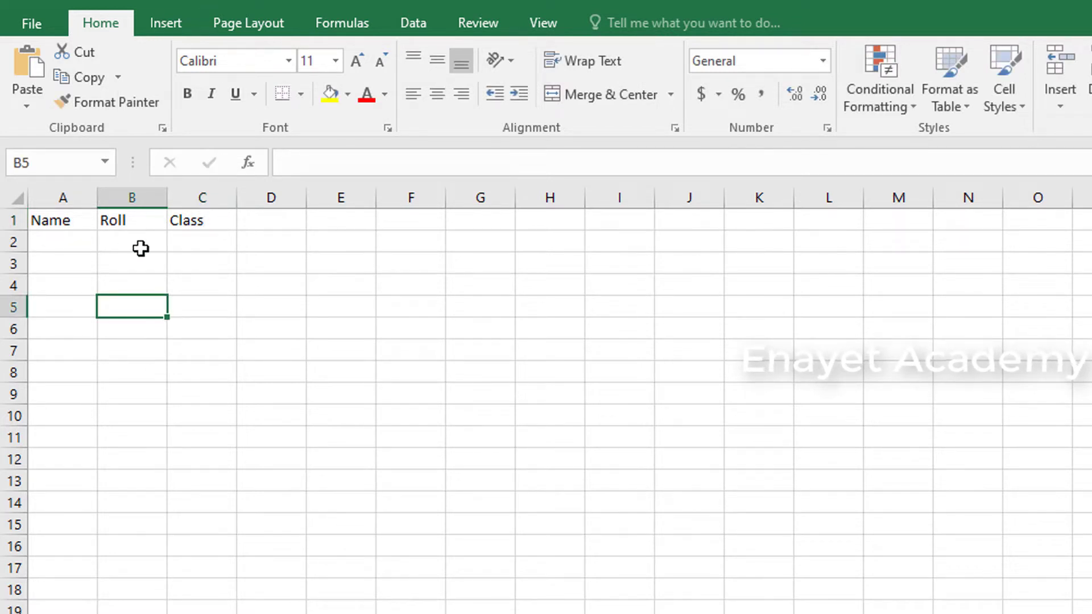
key("ctrl+n")
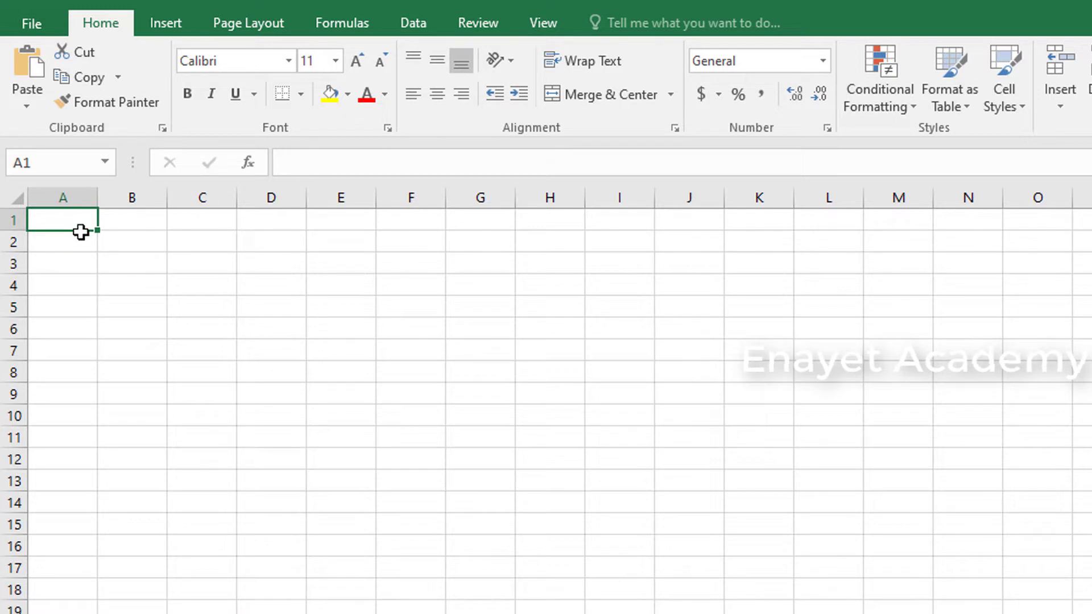
Paste the student marks table at A1 and select the whole table
key("ctrl+v")
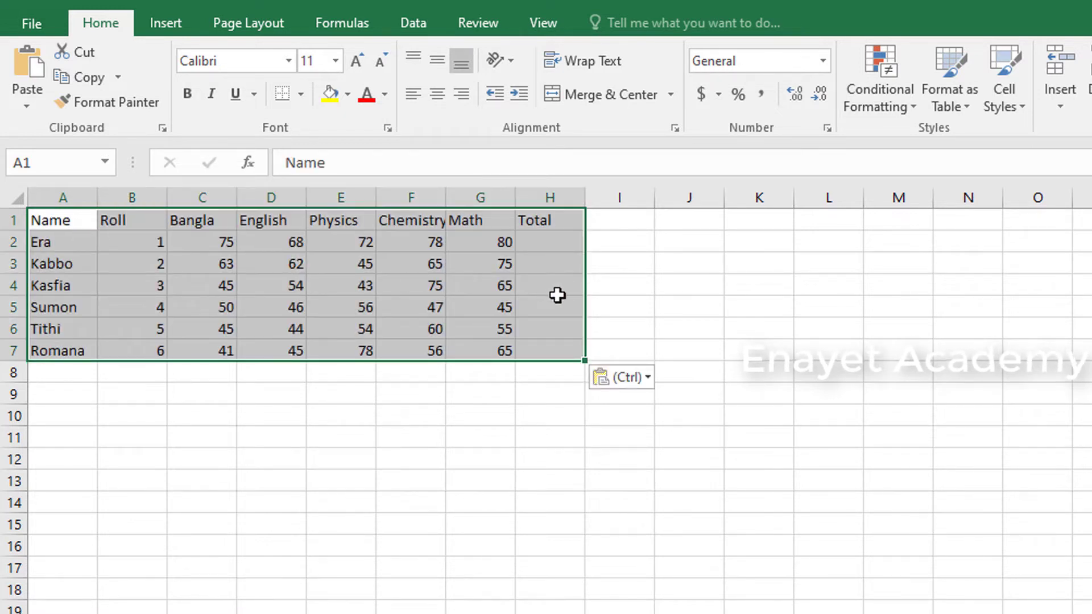
left_click(597, 291)
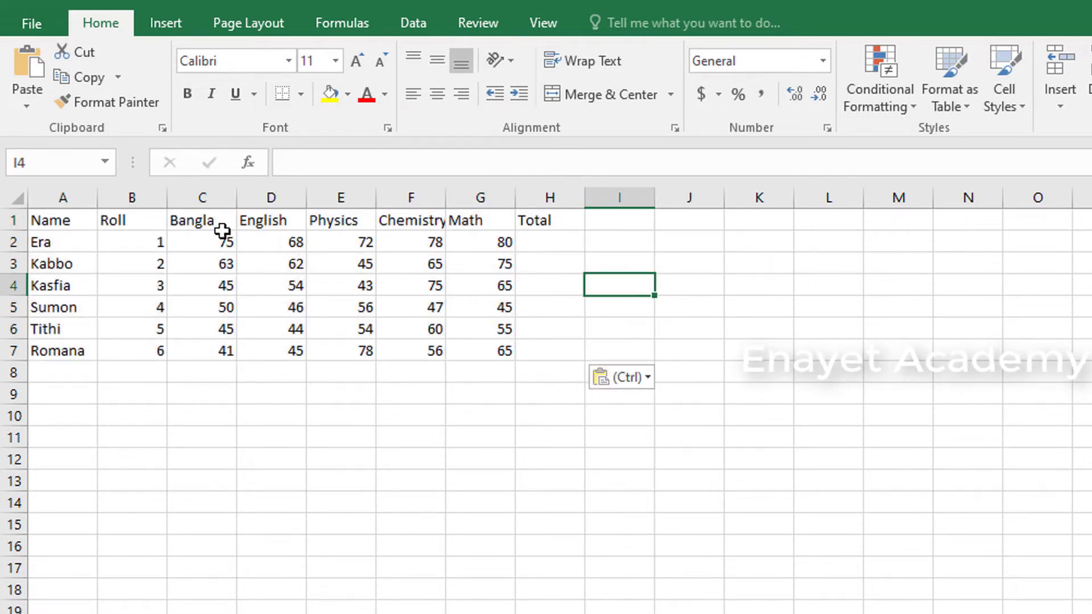
left_click_drag(87, 222, 565, 355)
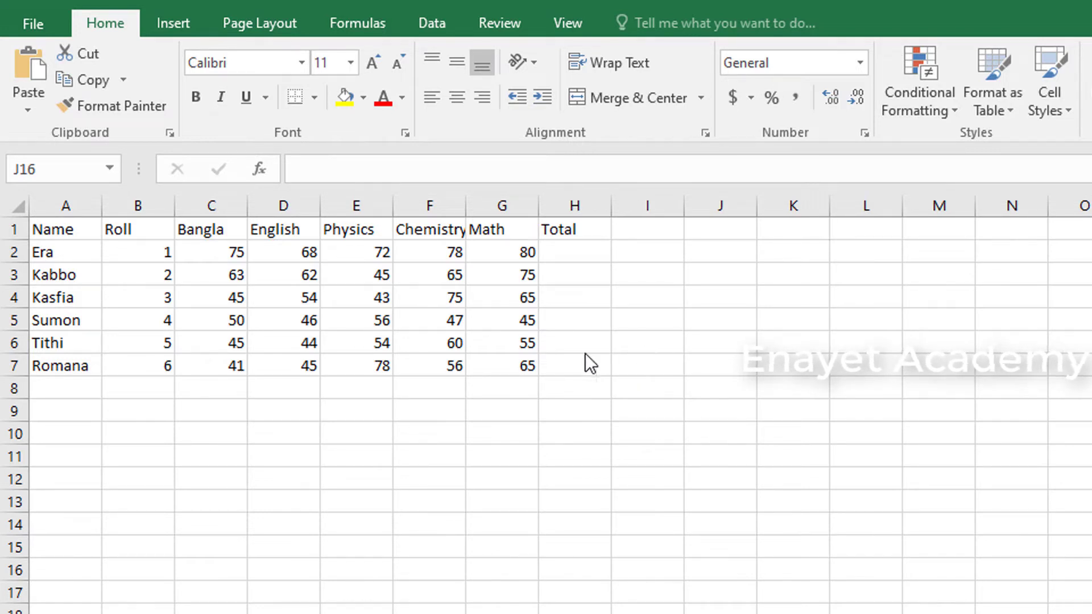
Display the File > Open page listing recent workbooks like Result Sheet and Book1
left_click(32, 20)
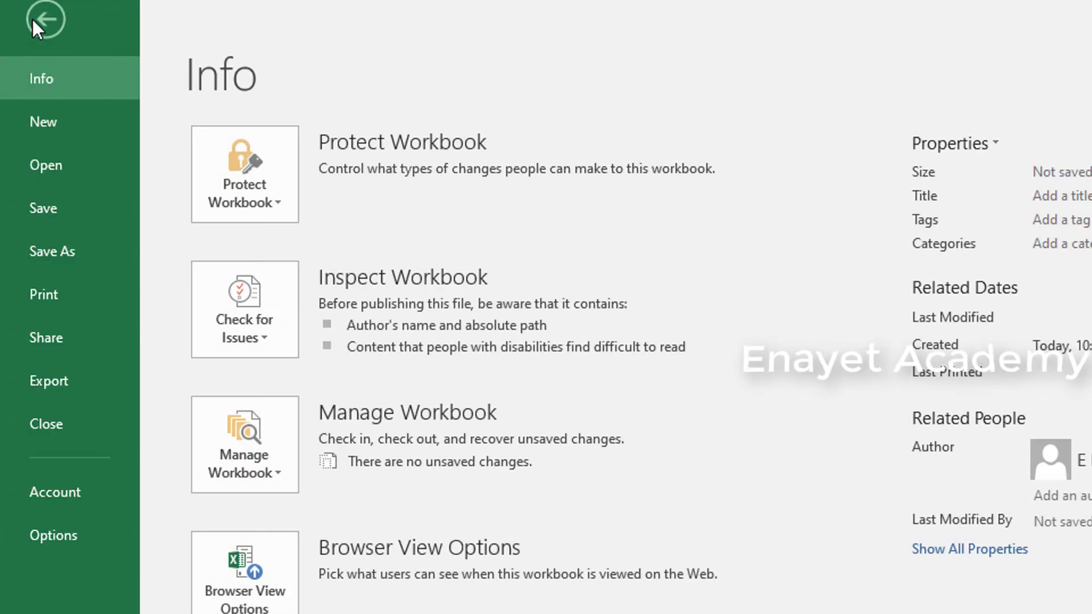
left_click(57, 169)
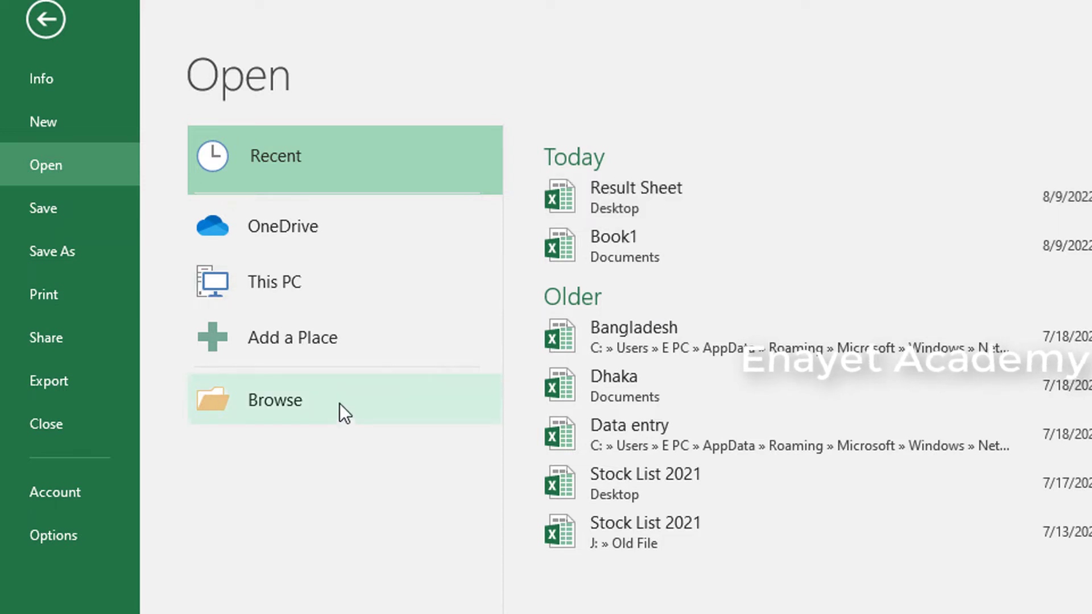
left_click(269, 401)
left_click_drag(346, 291, 336, 329)
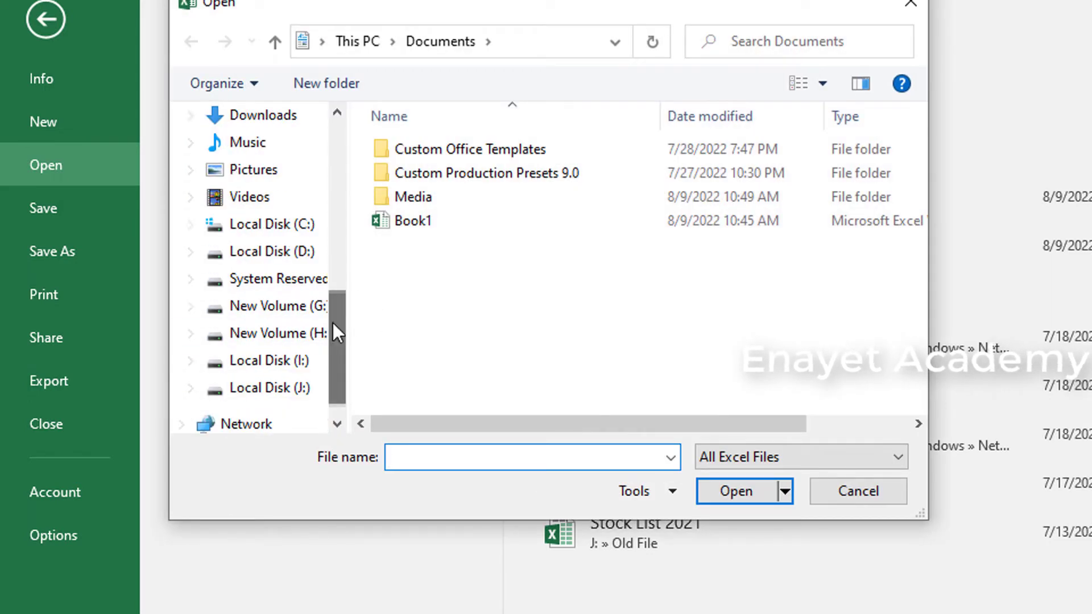
left_click(281, 254)
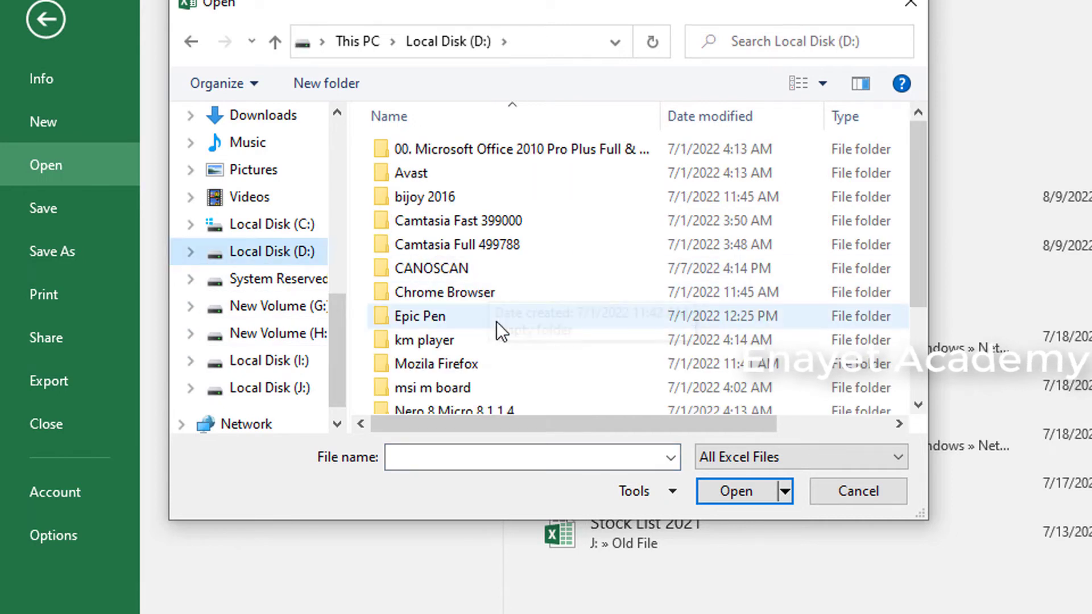
left_click_drag(918, 145, 933, 310)
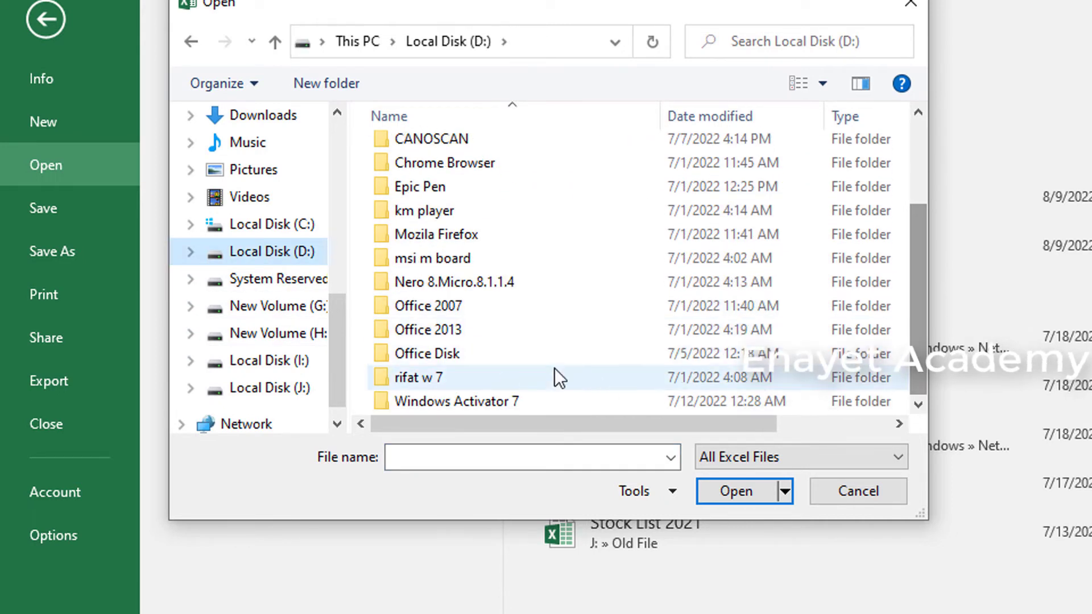
left_click(405, 308)
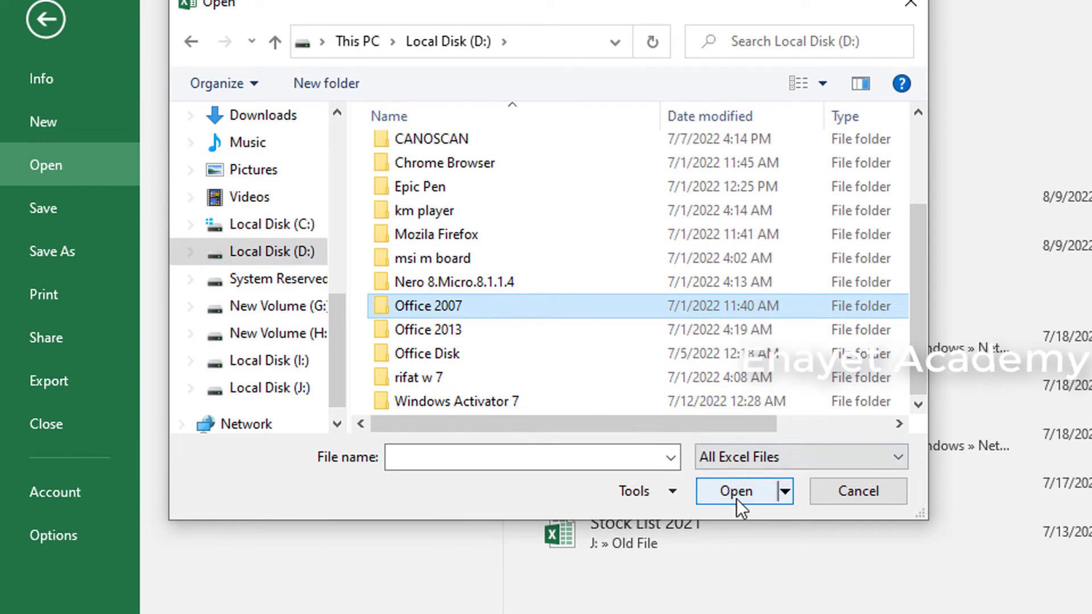
left_click(865, 494)
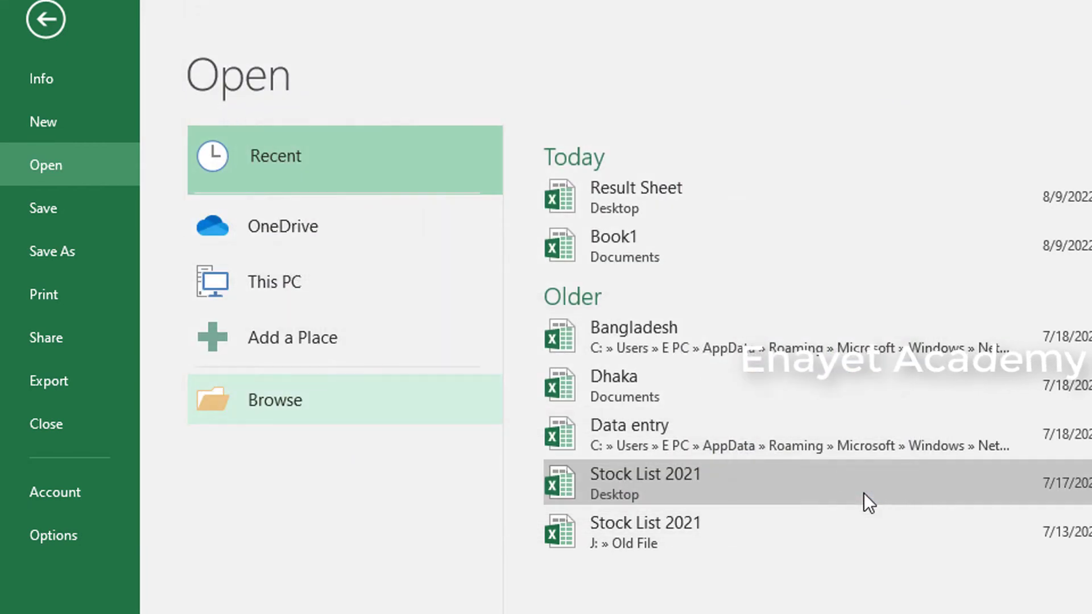
Open Result Sheet from the Recent list and select Kabbo's Total cell
left_click(664, 196)
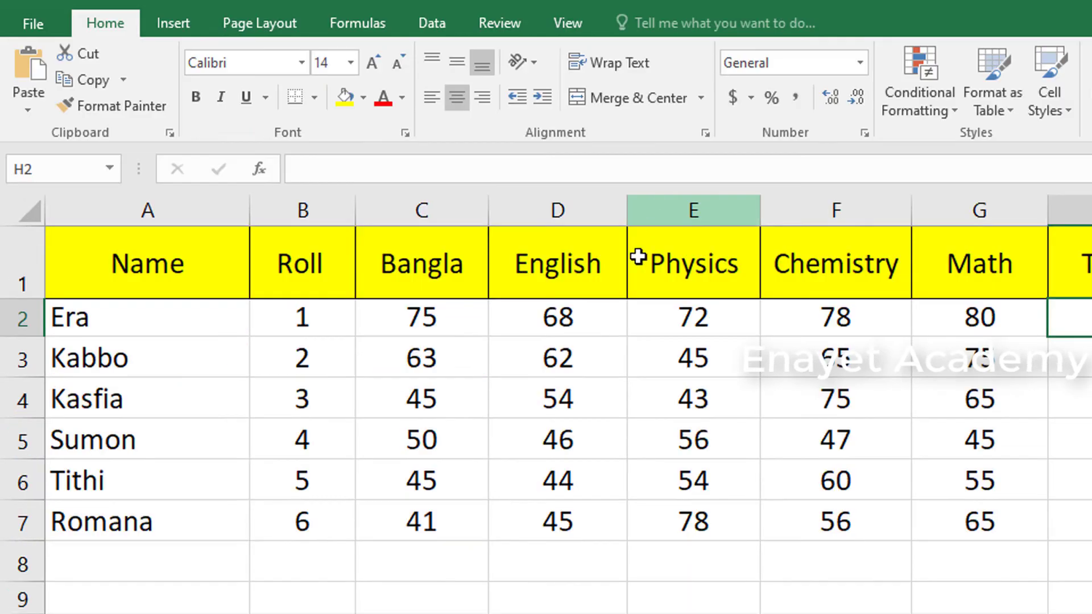
left_click(1083, 358)
left_click(1070, 321)
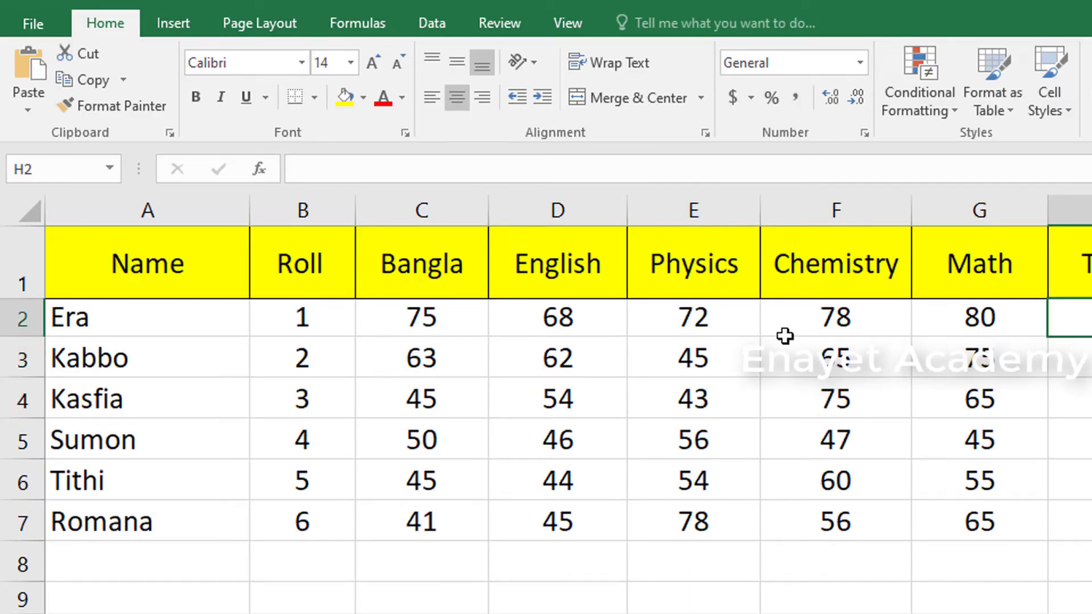
left_click(1069, 357)
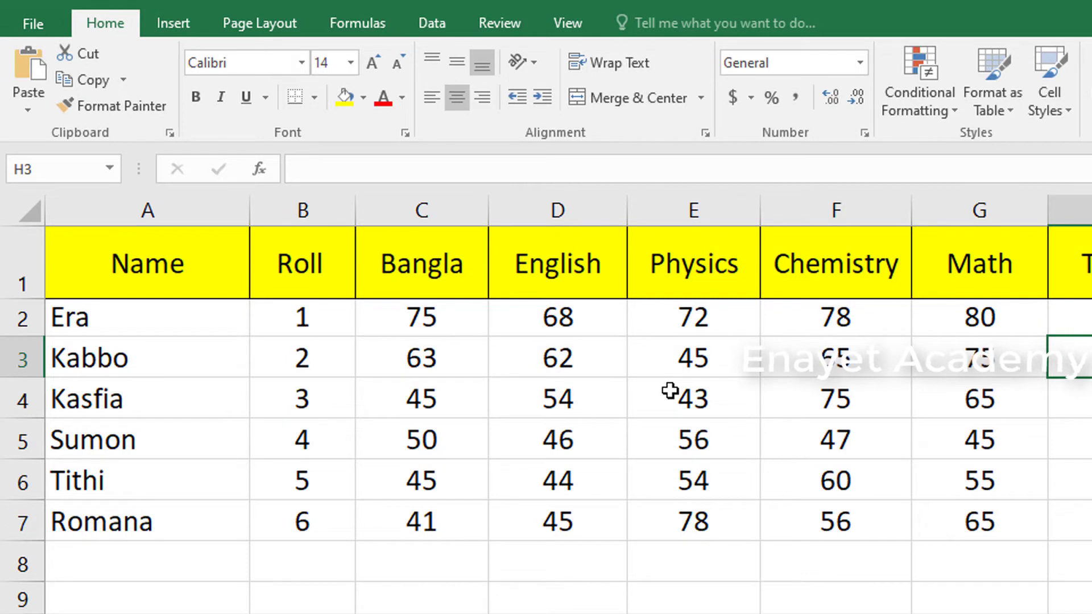
Review the Total cells for Tithi, Kabbo and Era in column H, then close Result Sheet
key("Down")
key("Down")
key("Down")
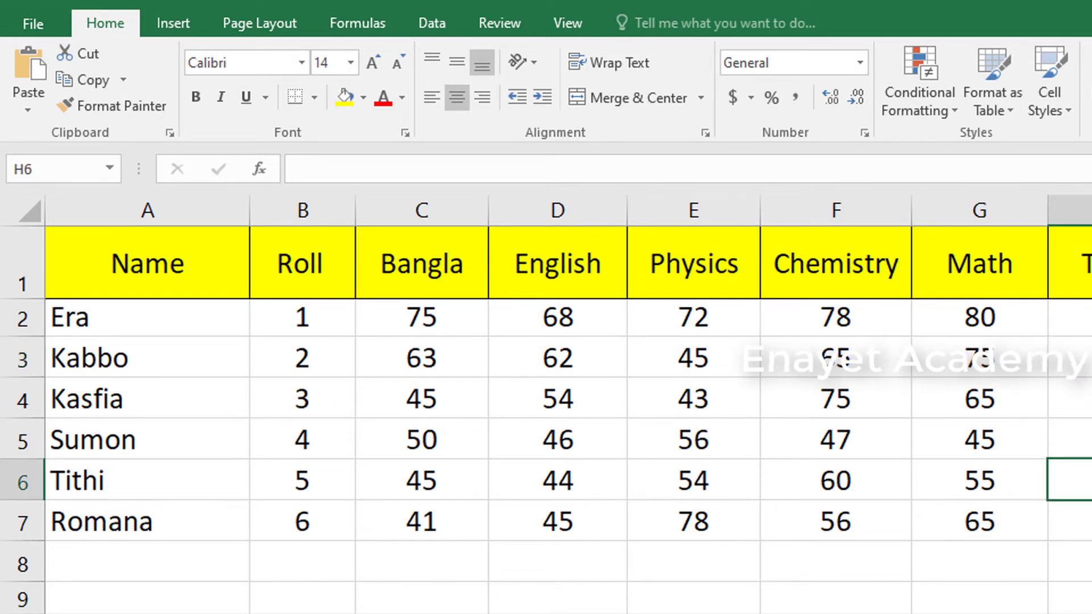
key("Up")
key("Up")
key("Up")
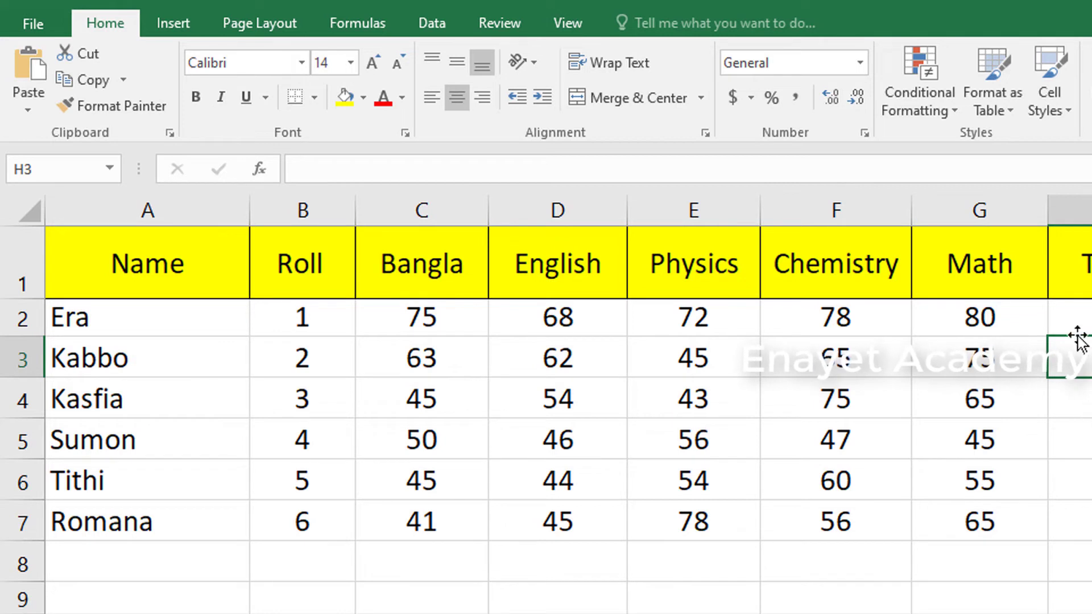
key("Down")
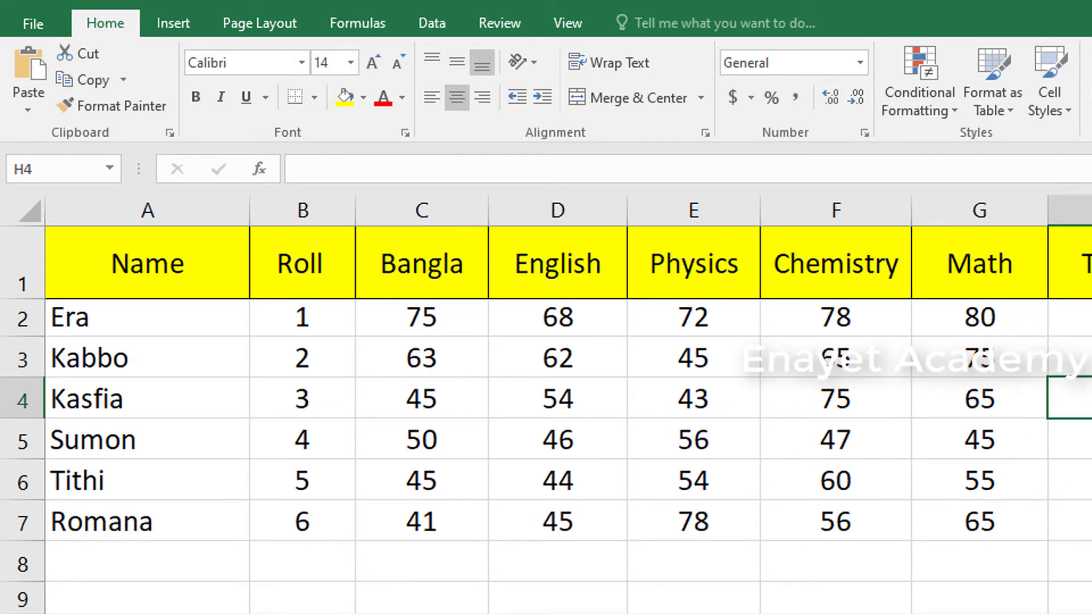
left_click(1053, 321)
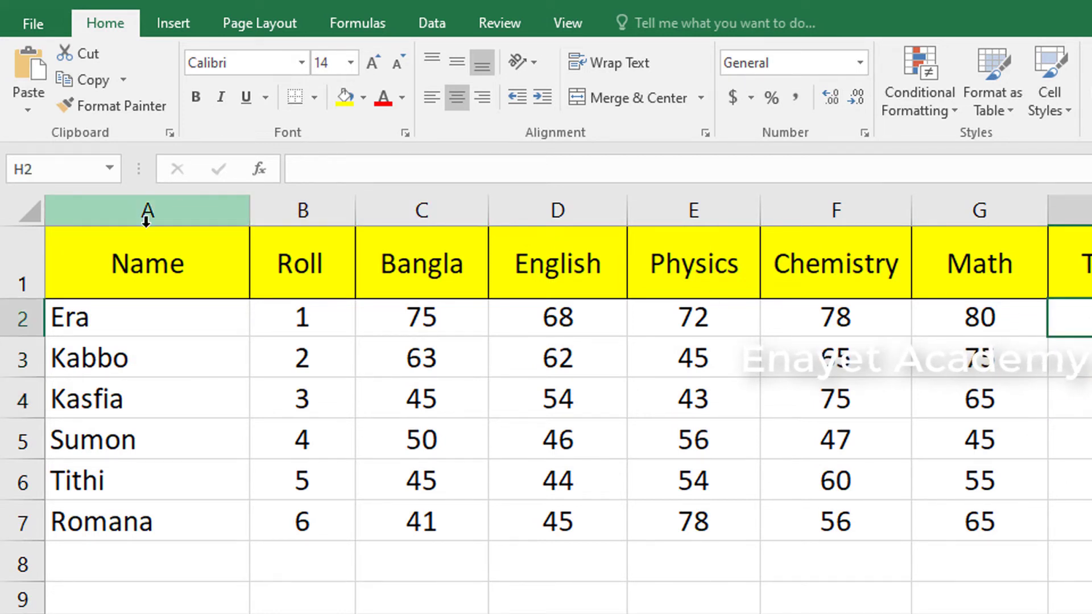
key("Down")
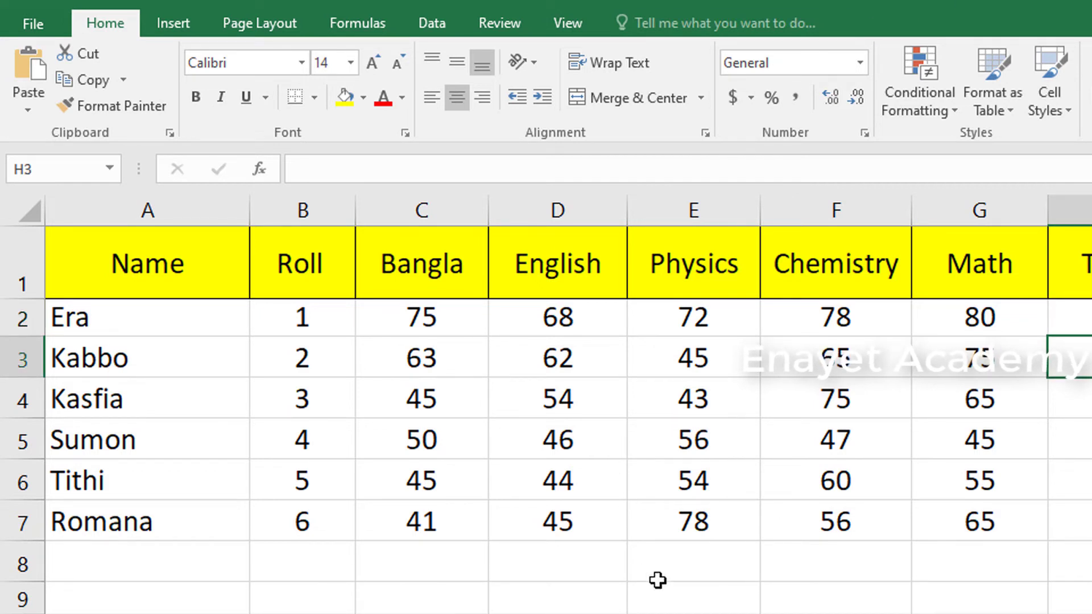
left_click(1076, 325)
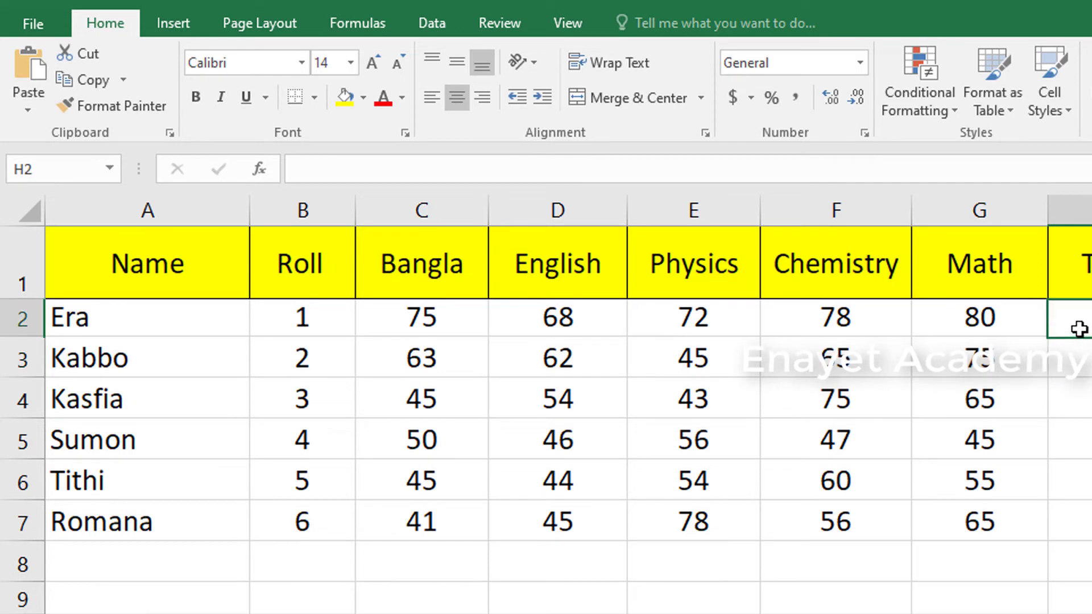
left_click(29, 20)
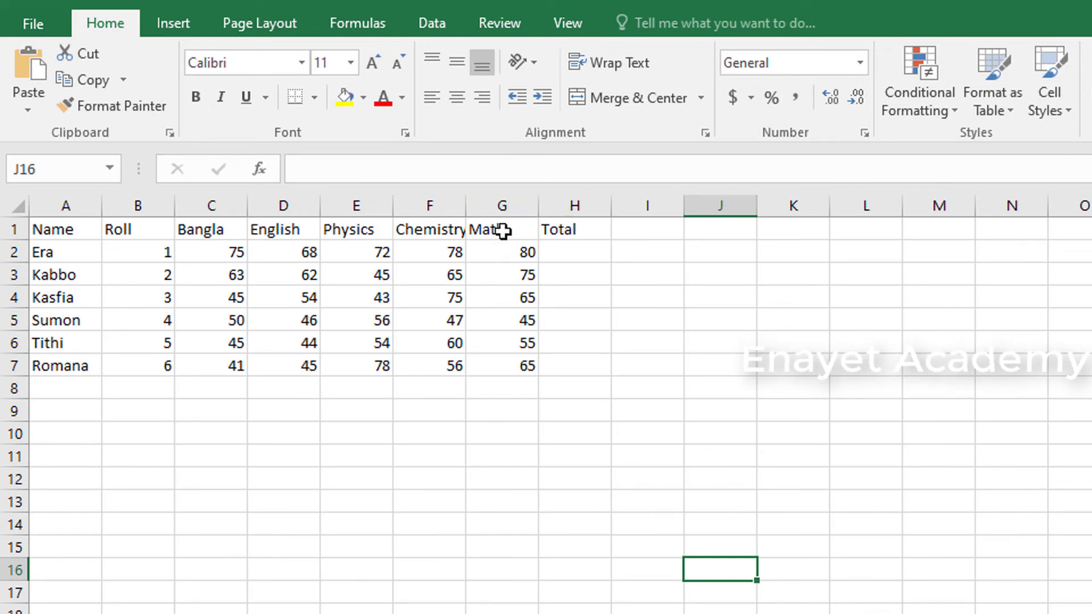
Close the Book1 marks workbook and choose Don't Save in the prompt
left_click(39, 25)
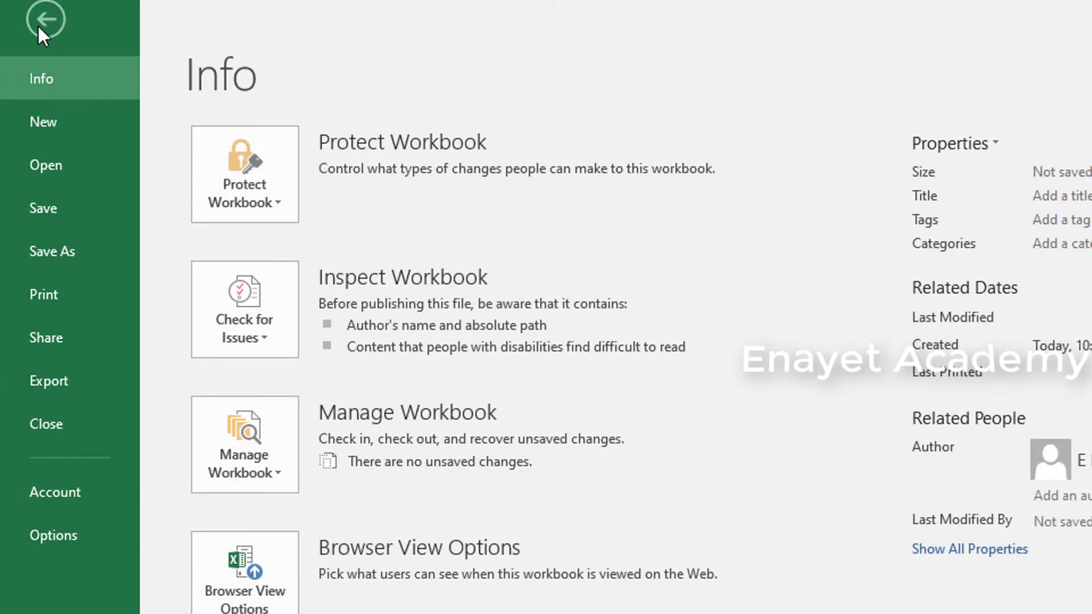
left_click(46, 426)
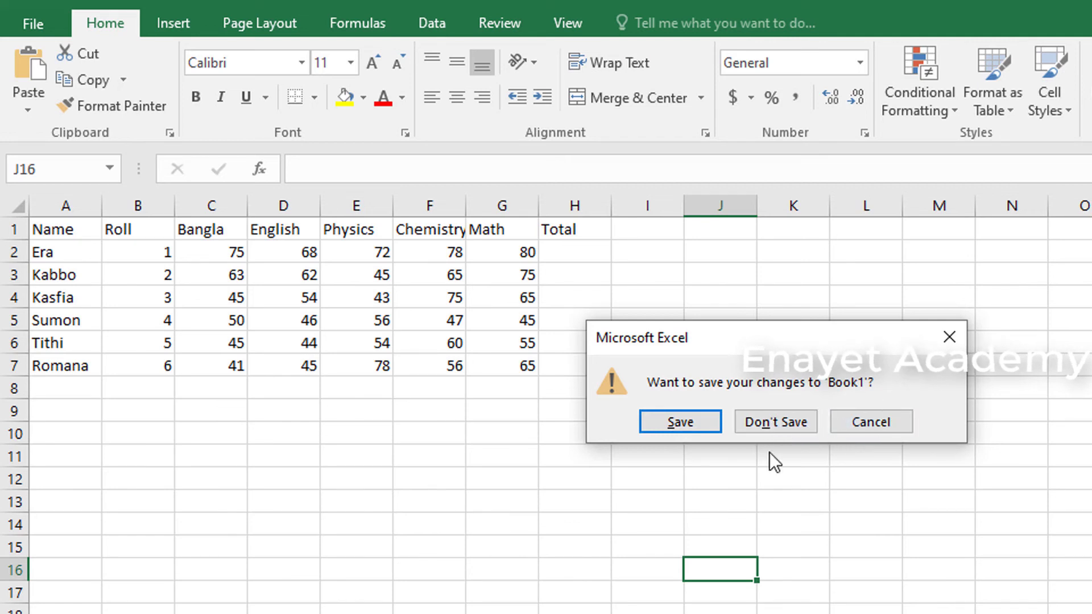
left_click(762, 421)
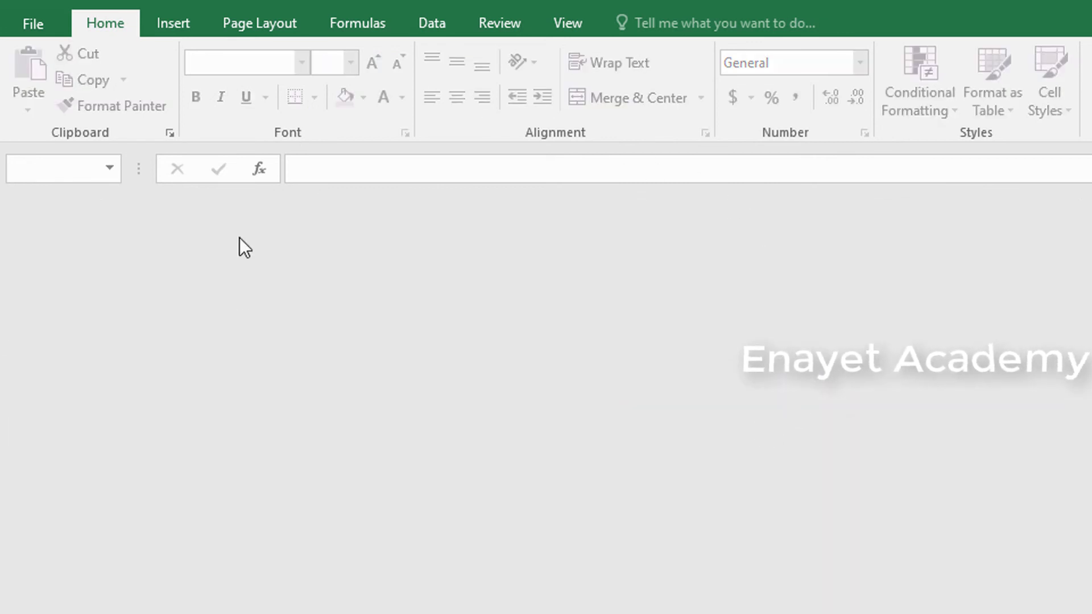